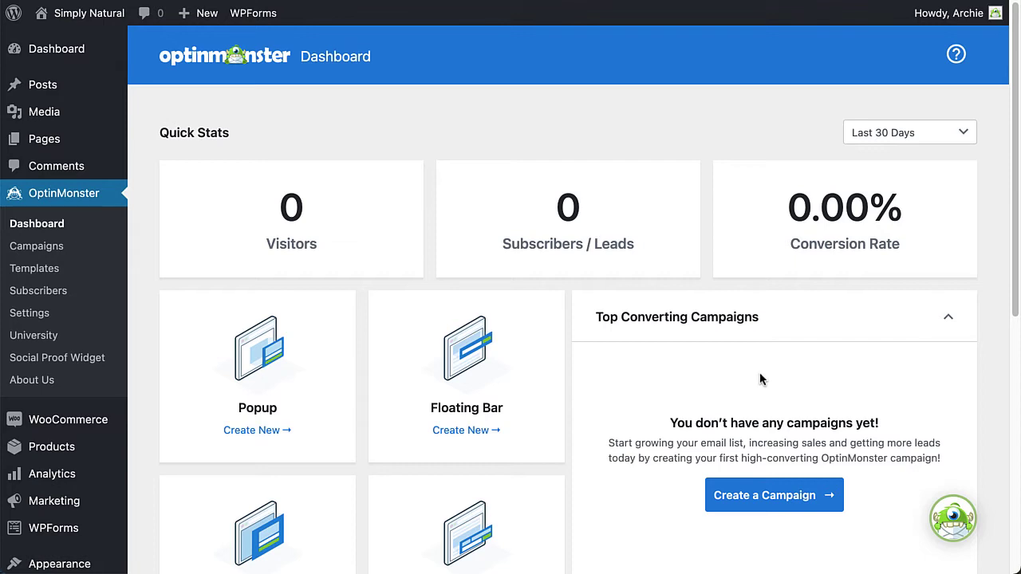
- Start a new popup campaign and browse the template category and device filters
scroll(759, 375, down, 3)
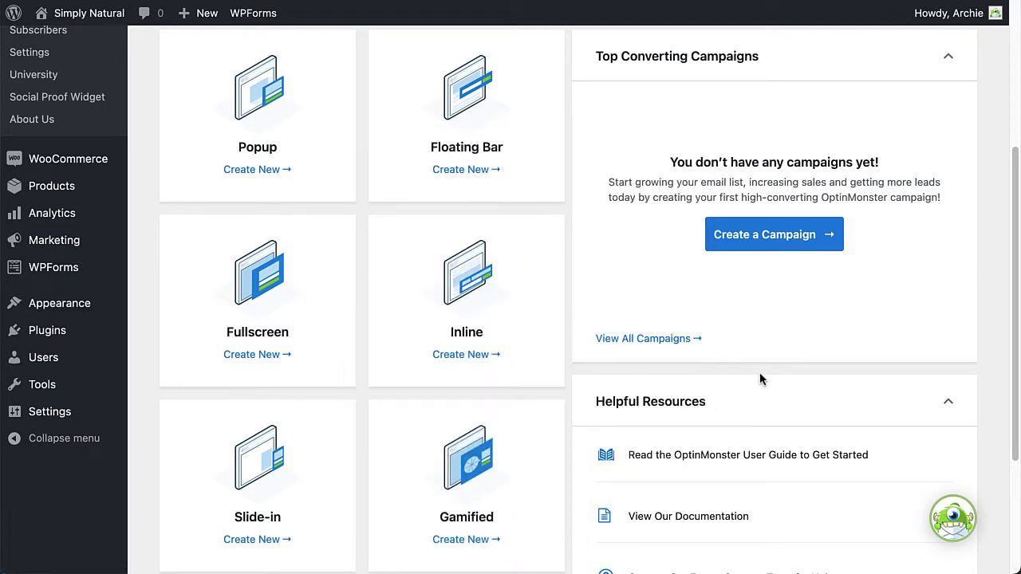
click(285, 165)
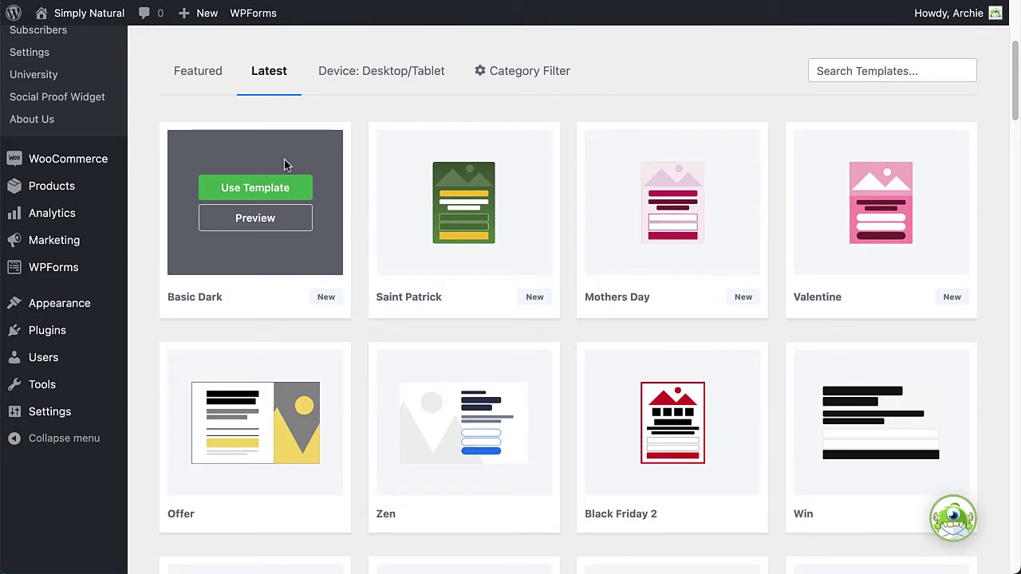
click(481, 73)
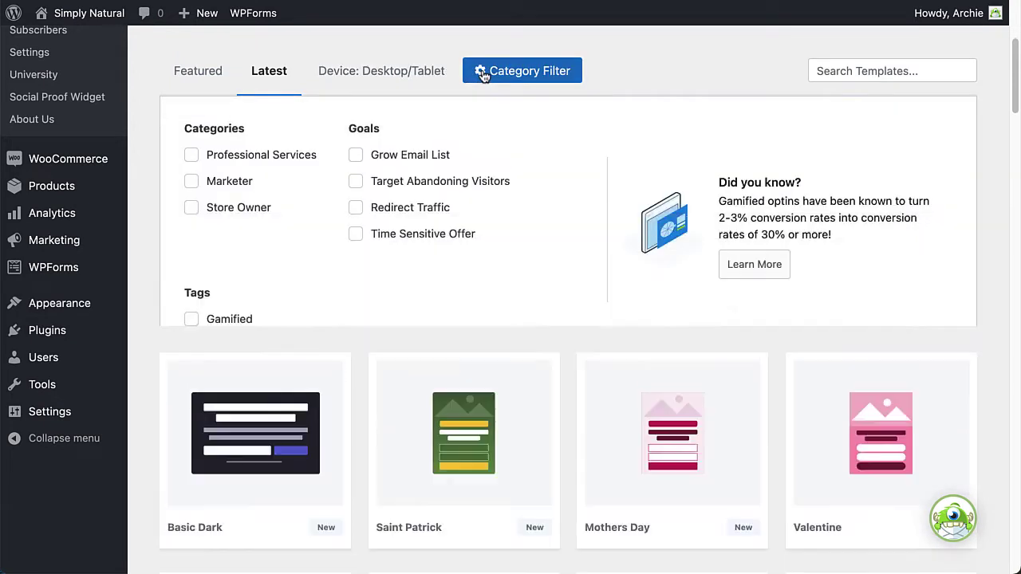
click(484, 75)
click(450, 76)
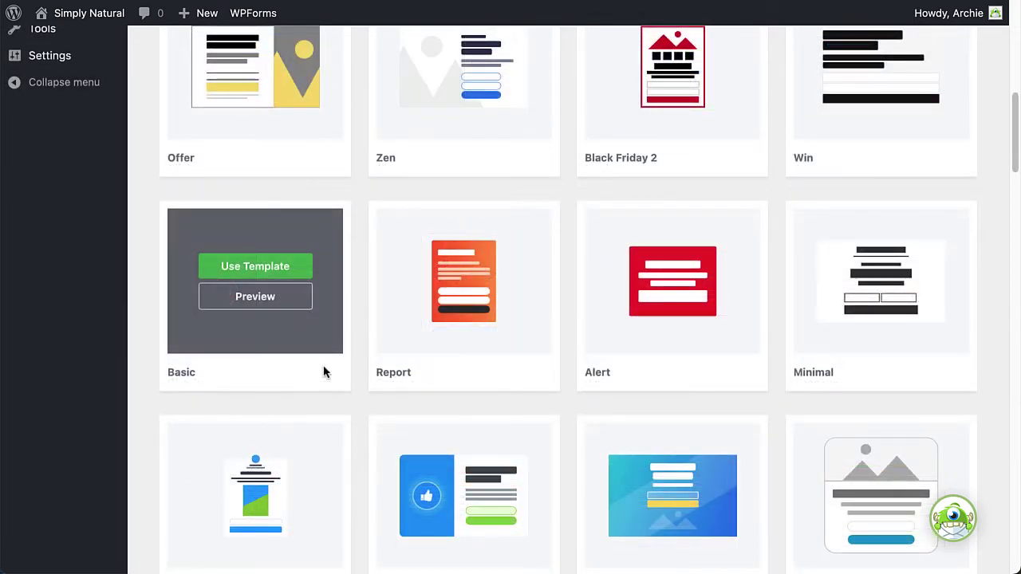
- Preview the Basic template, then choose Basic for the campaign
click(299, 308)
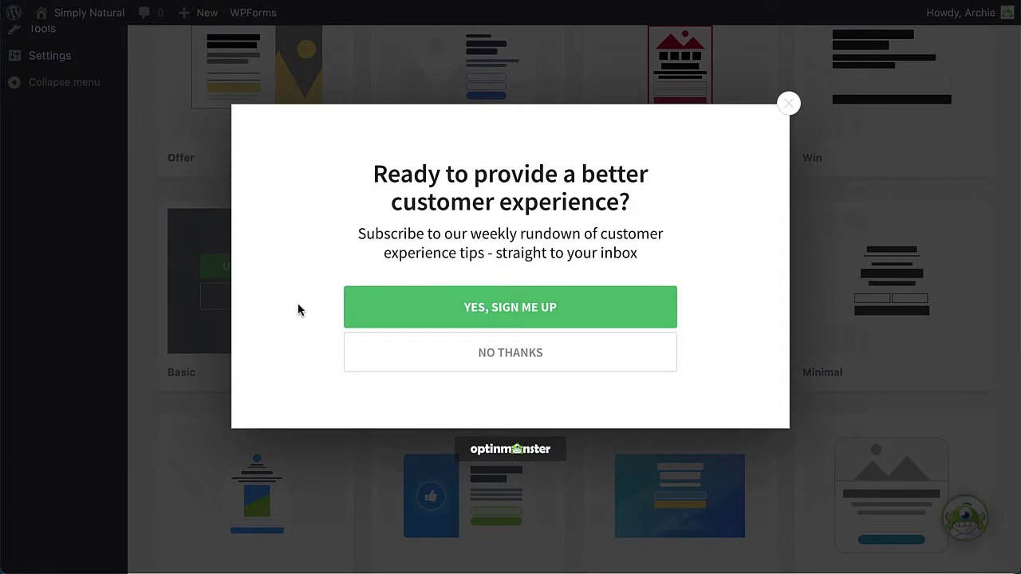
key(Escape)
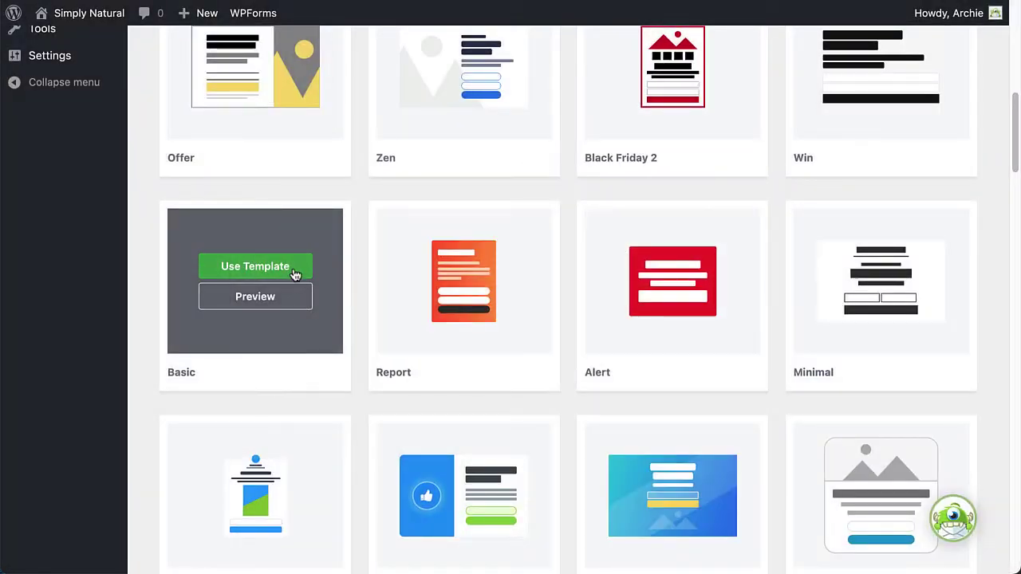
click(296, 270)
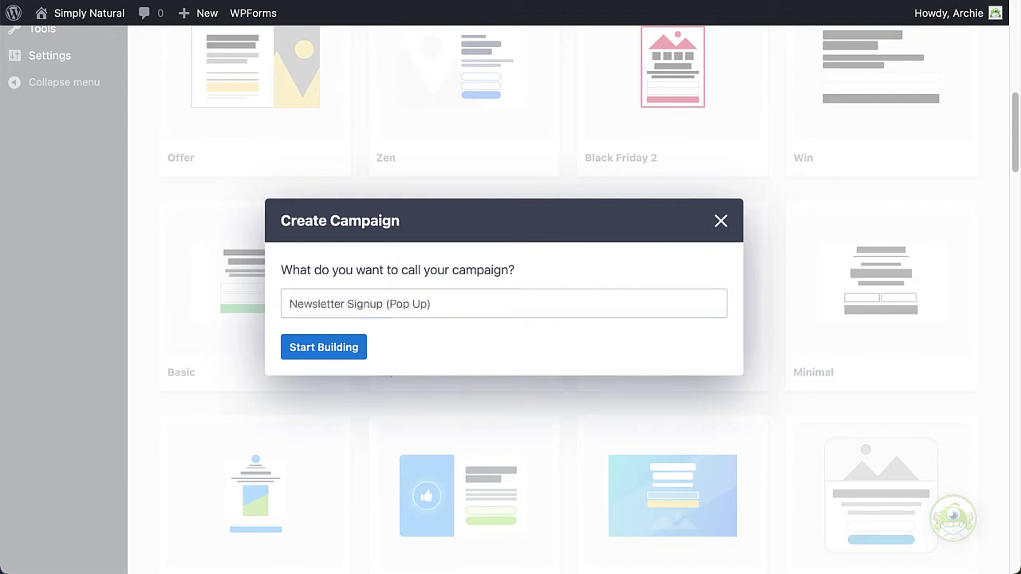
- Start building the Newsletter Signup (Pop Up) campaign from the Basic template
click(344, 349)
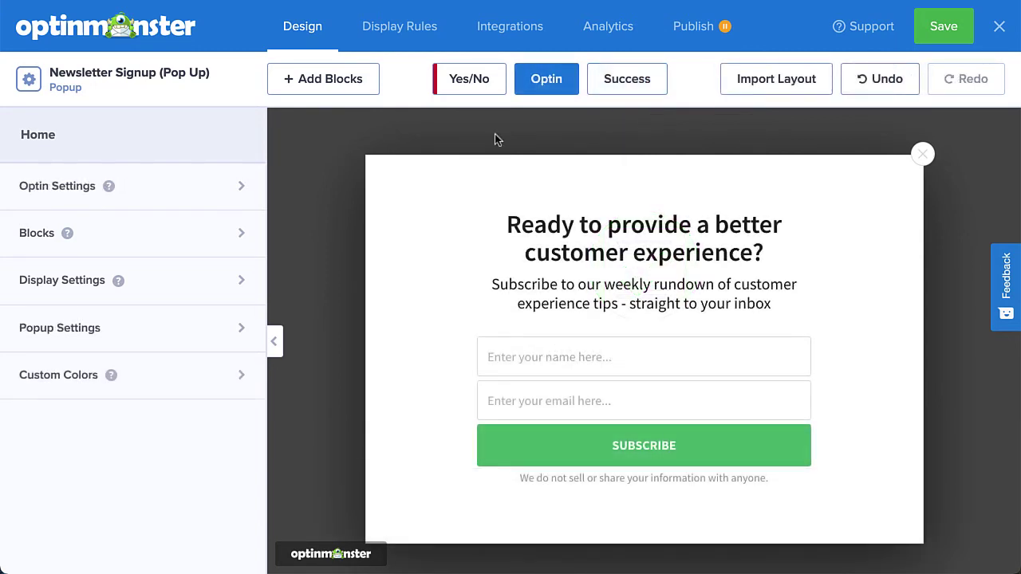
- Restyle the popup as Gardening Monthly with a plant photo background, adjusting the fields and Subscribe button
click(439, 180)
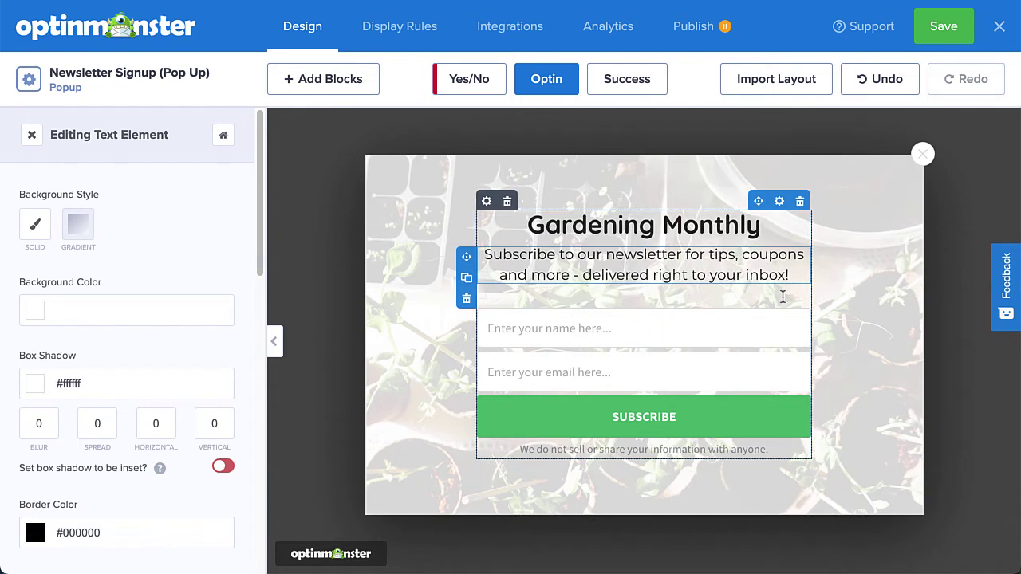
click(764, 330)
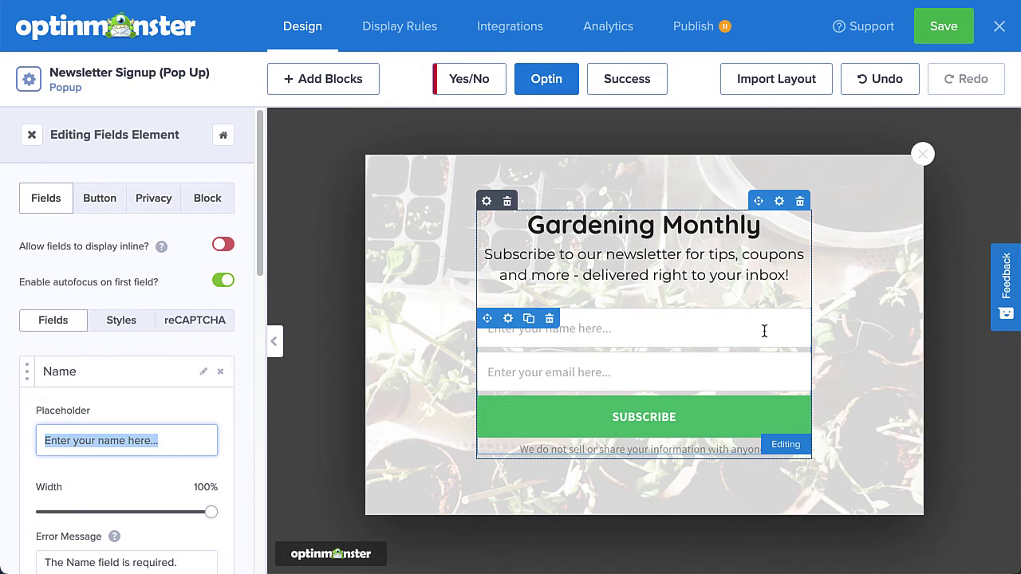
click(662, 419)
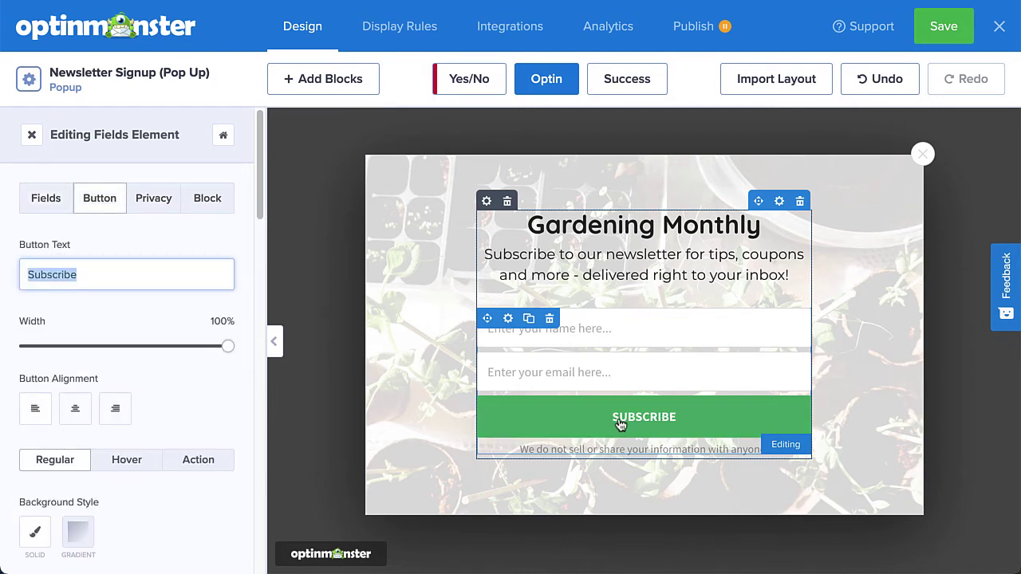
- Review the Subscribe button's Form Success Action choices, then go to Display Rules
scroll(219, 421, down, 1)
scroll(219, 421, down, 3)
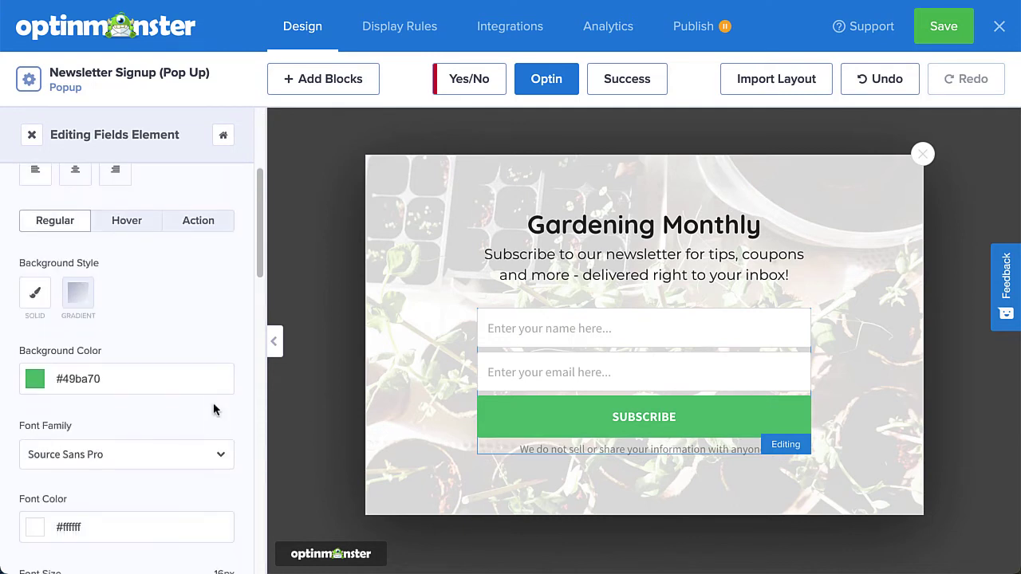
click(204, 227)
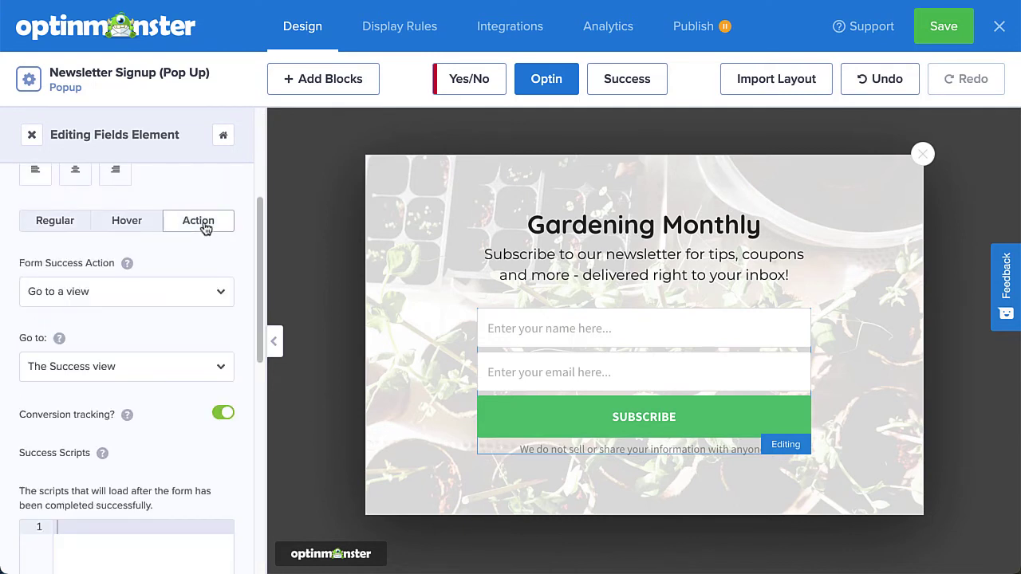
click(214, 292)
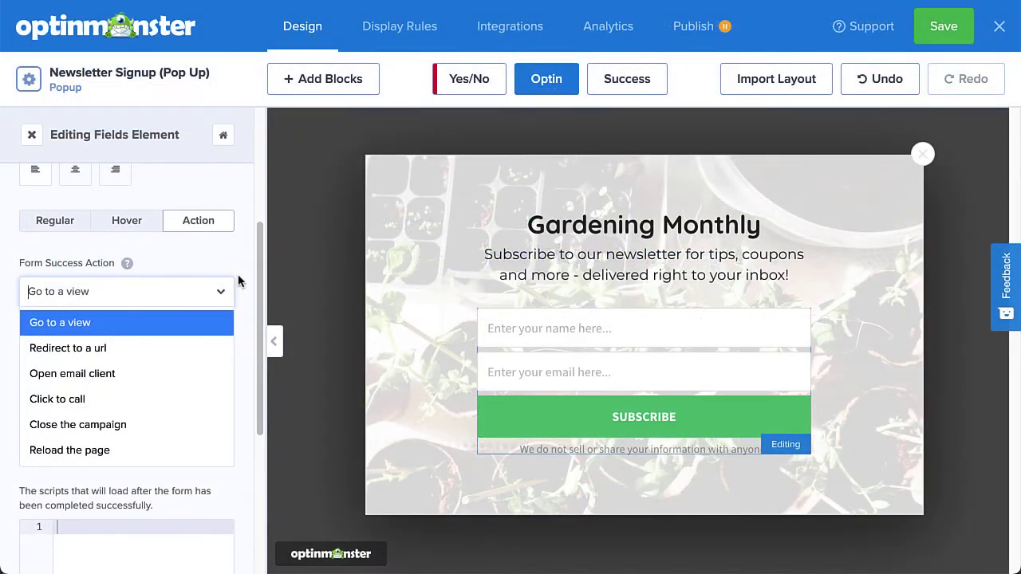
click(390, 33)
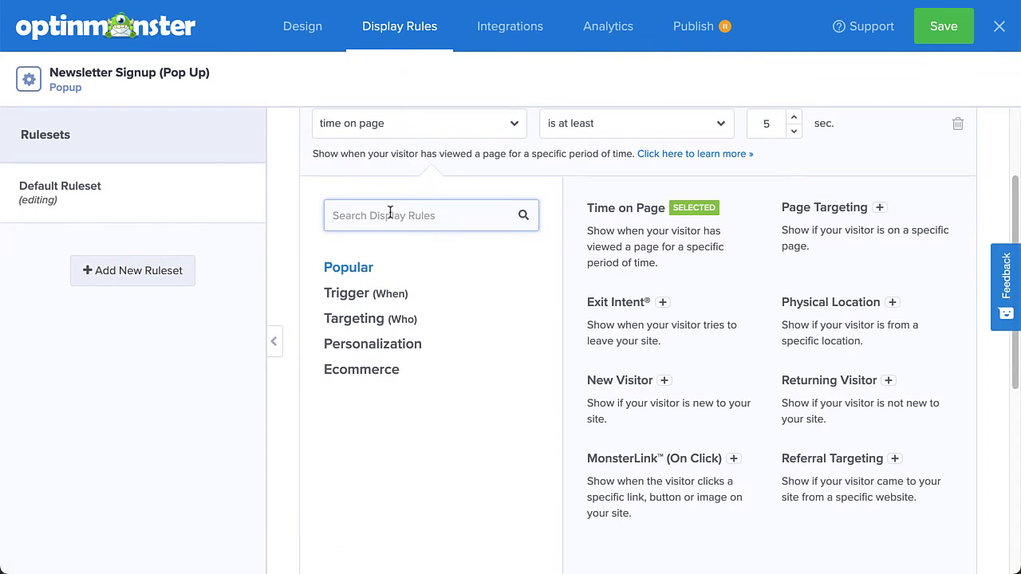
- Review the default rule of at least 5 seconds on page, then go to Integrations
scroll(390, 211, up, 3)
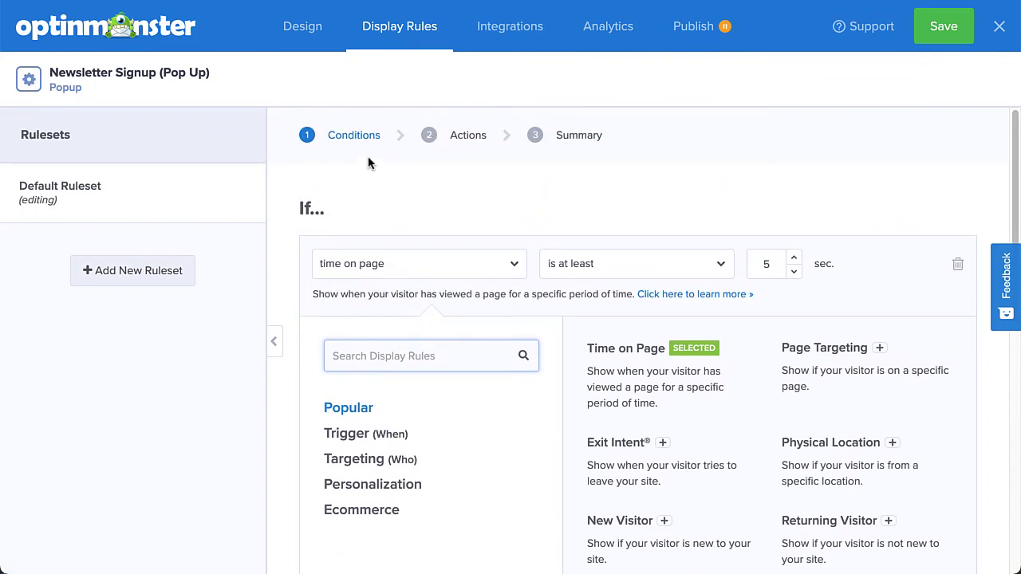
click(365, 136)
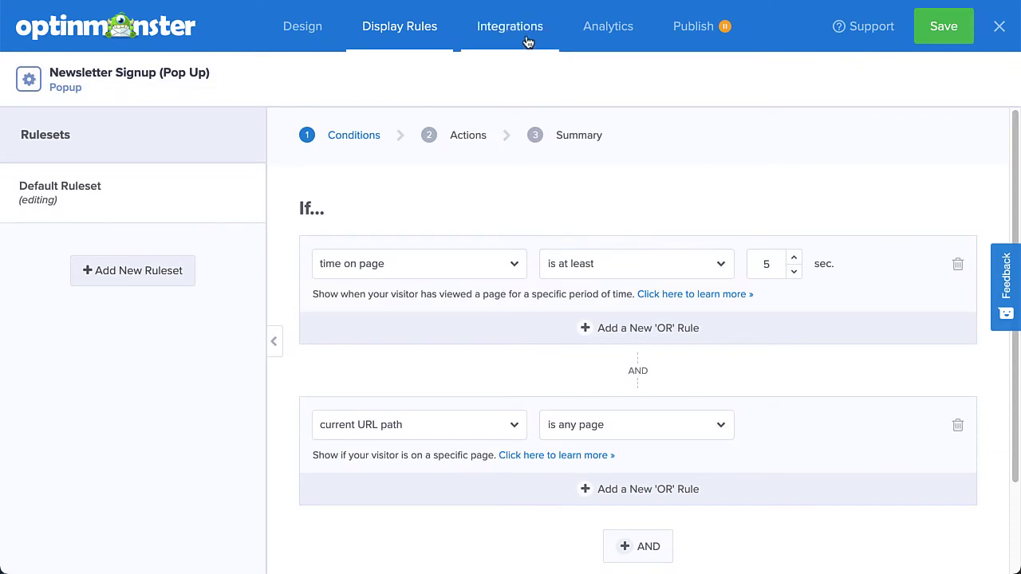
click(528, 38)
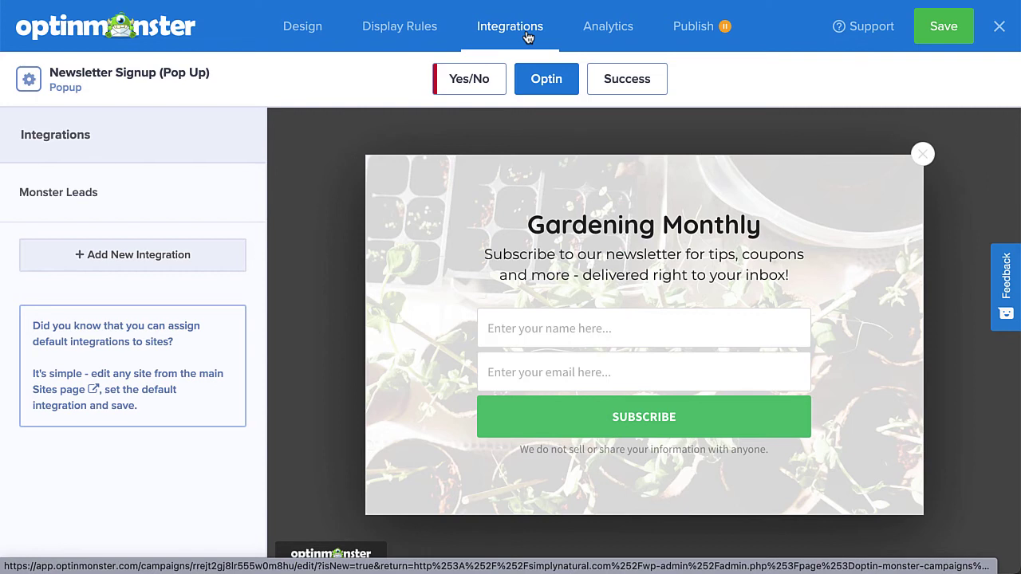
- Browse the email providers for a new integration, then switch to the Analytics connections
click(219, 250)
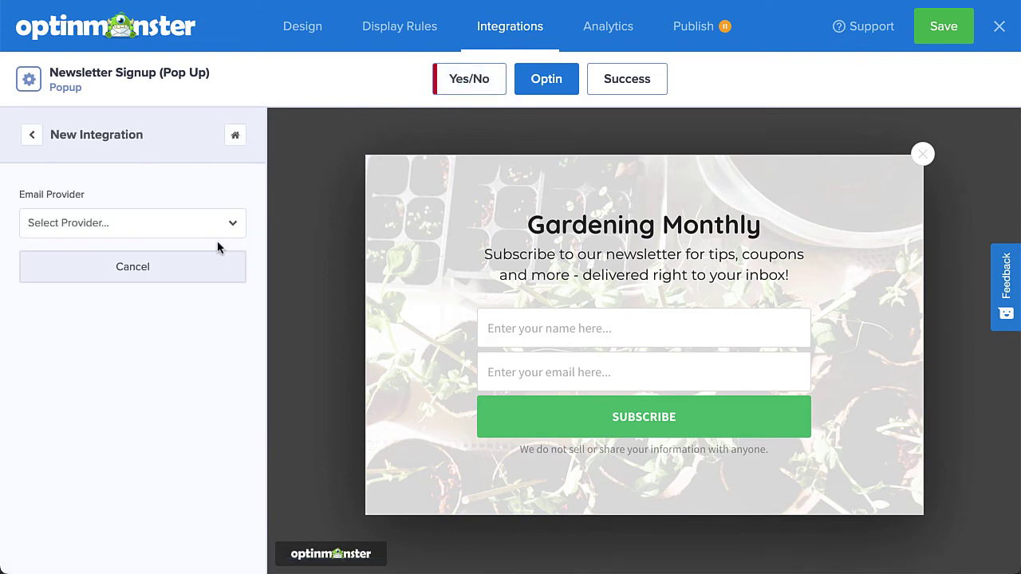
click(232, 227)
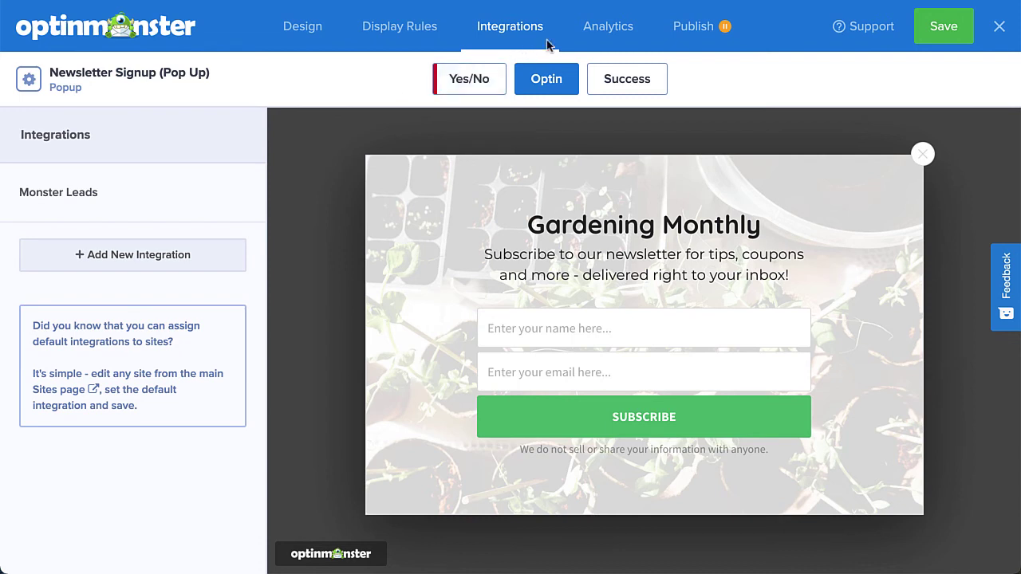
click(604, 32)
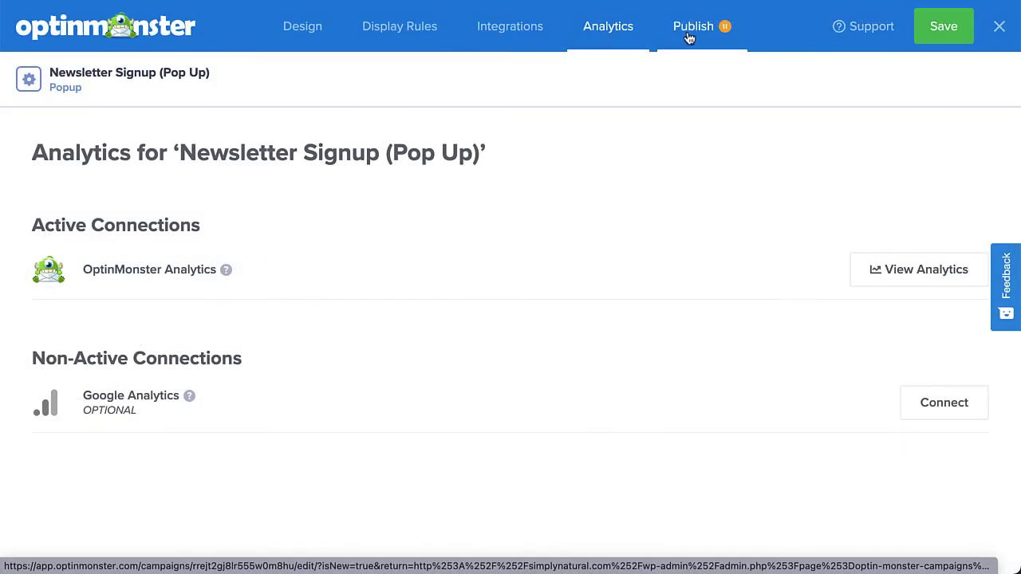
- Show the campaign's Publish settings, where its status is still Draft
click(689, 31)
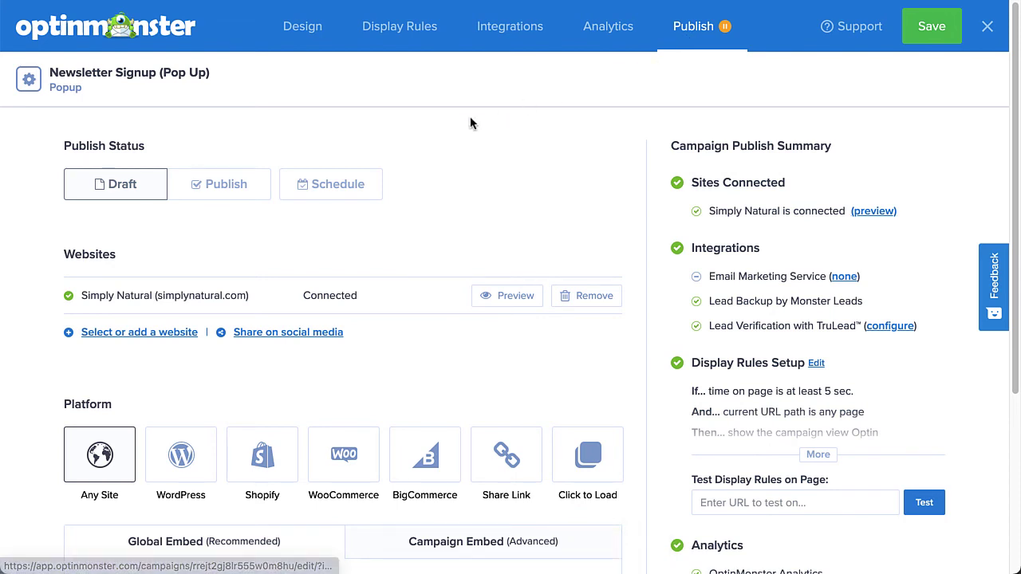
- Set the campaign status to Publish, save it, and exit the builder
click(235, 186)
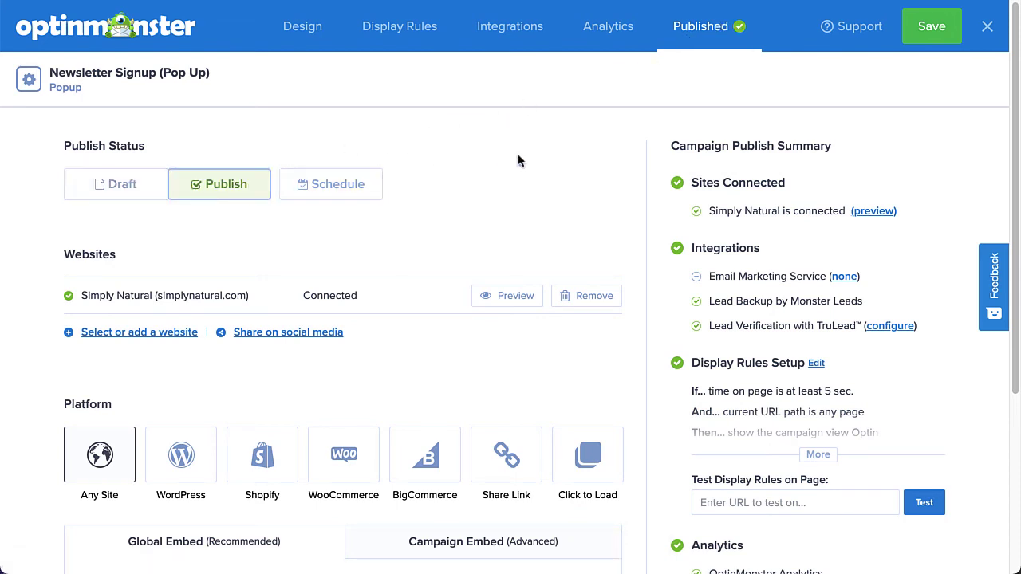
click(921, 40)
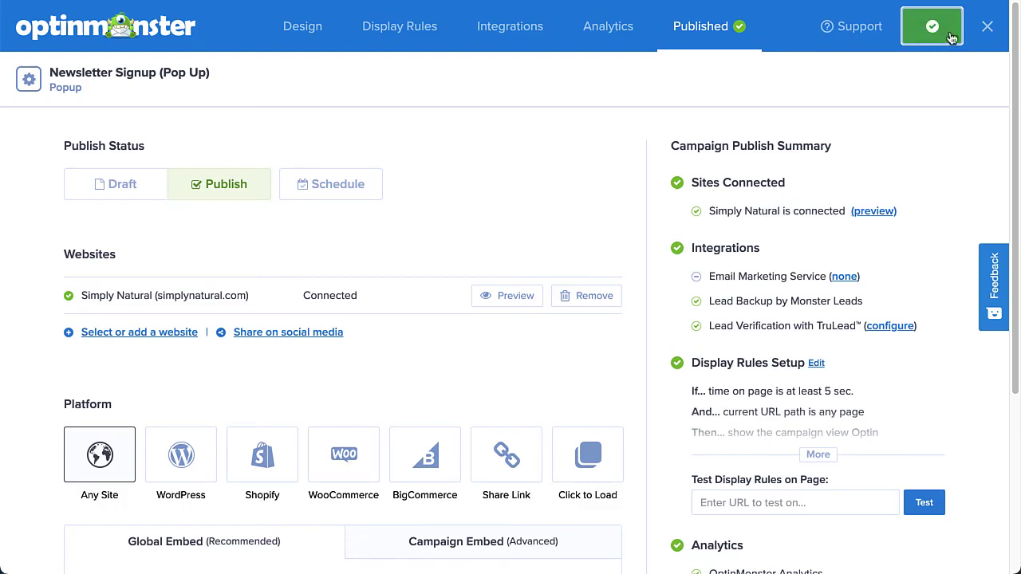
click(986, 31)
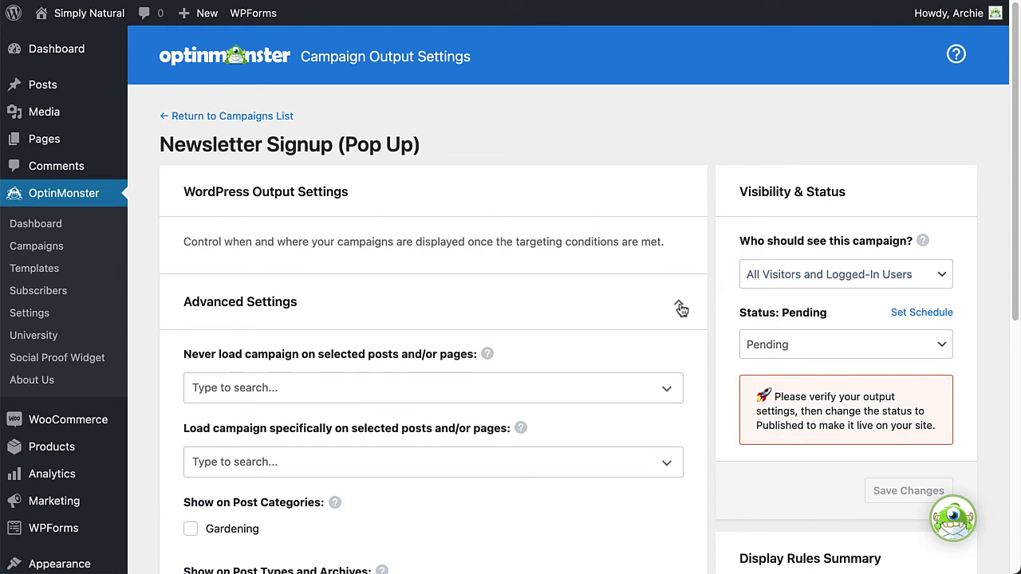
- Keep visibility for all visitors, set the status to Published, save, and view the live popup
scroll(683, 310, down, 5)
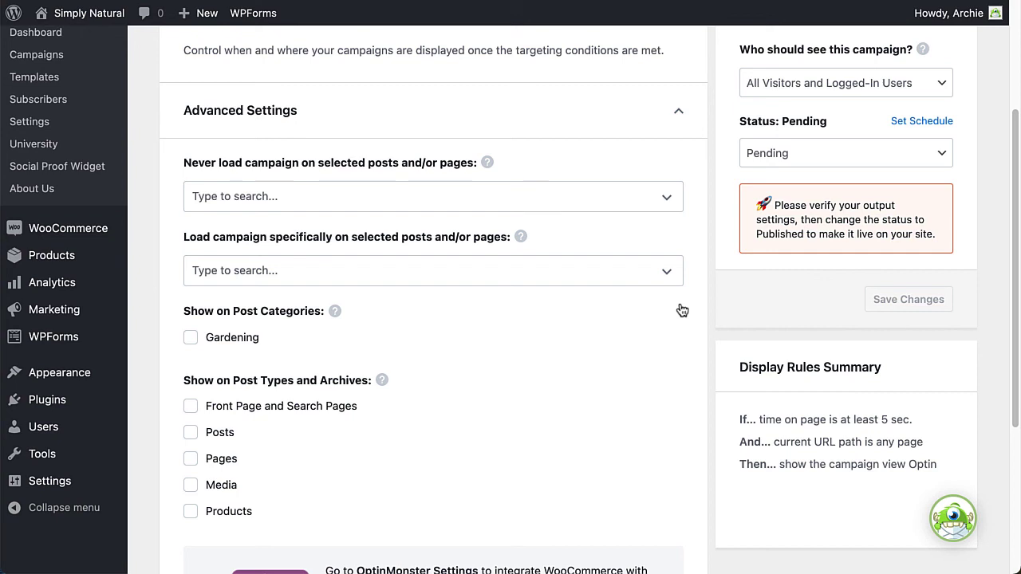
scroll(682, 311, up, 5)
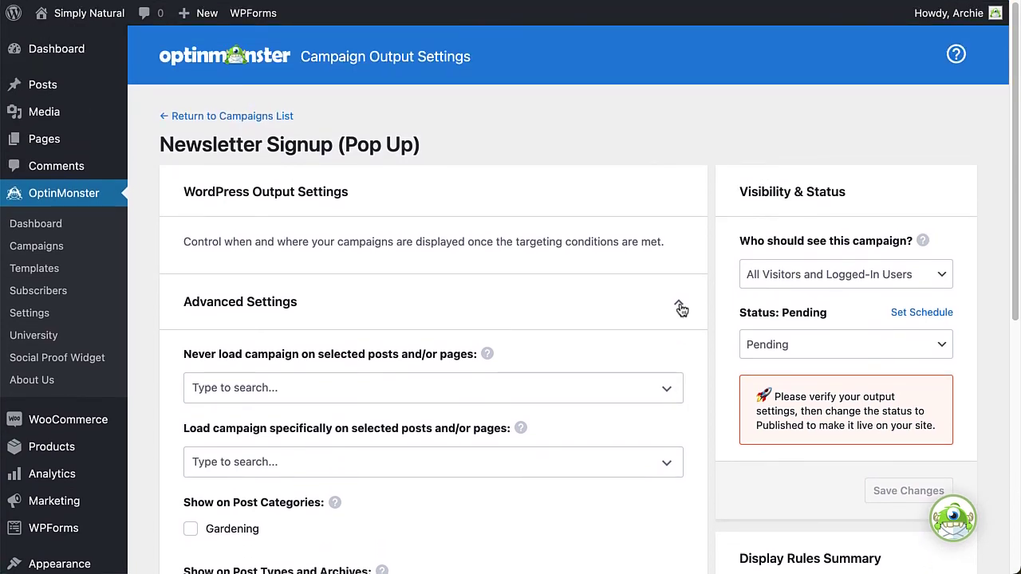
click(758, 285)
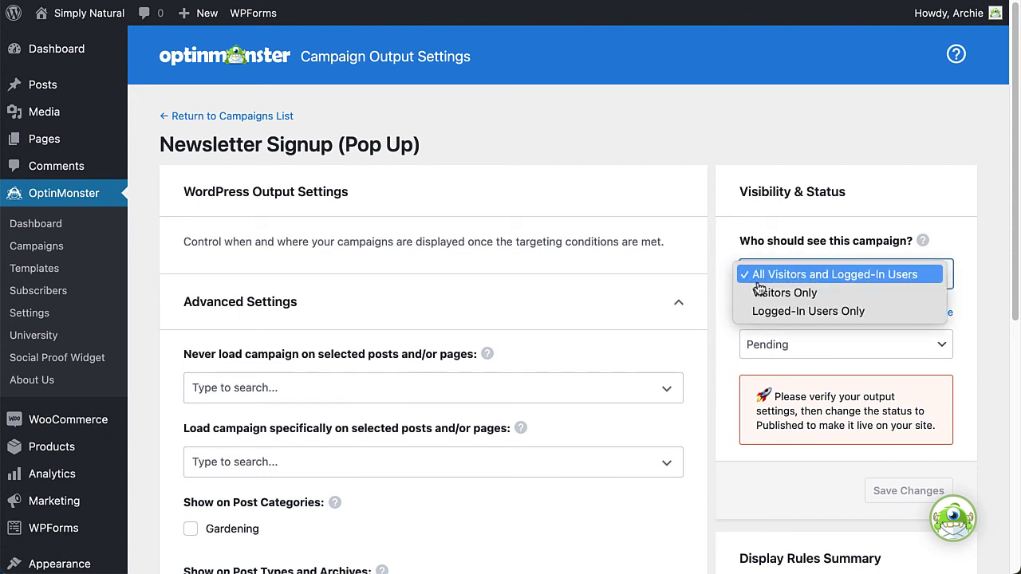
click(758, 284)
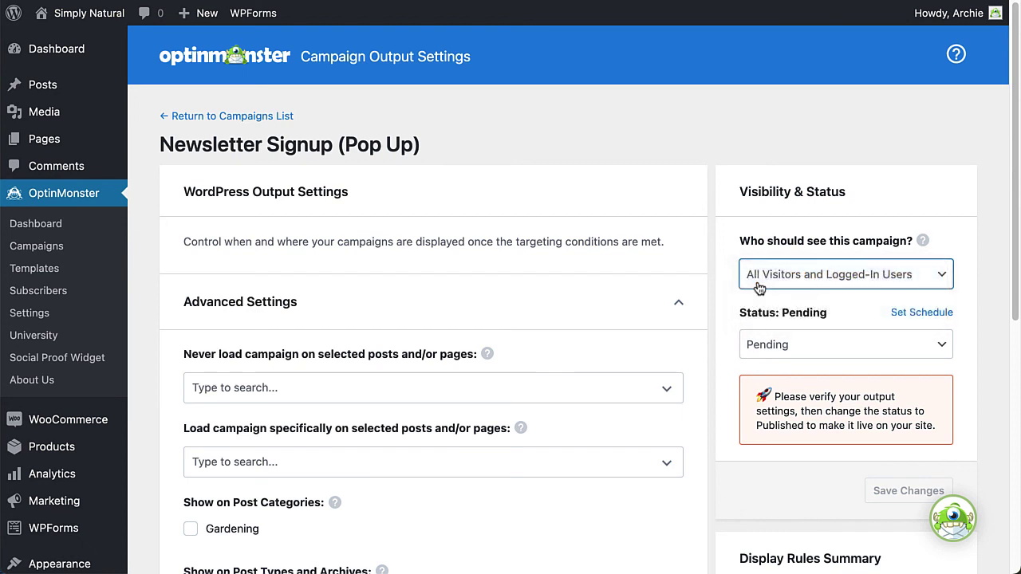
click(755, 346)
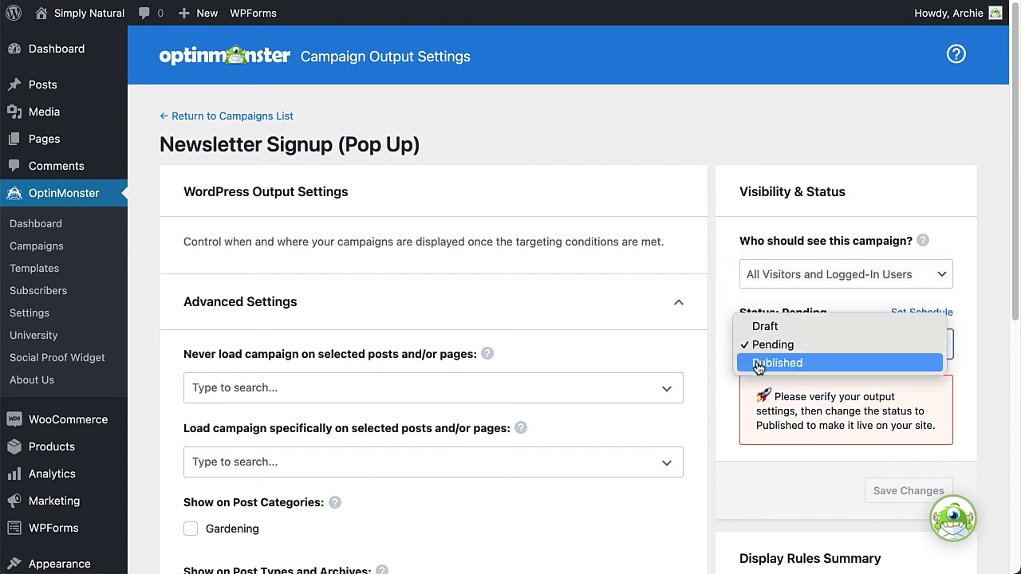
click(758, 363)
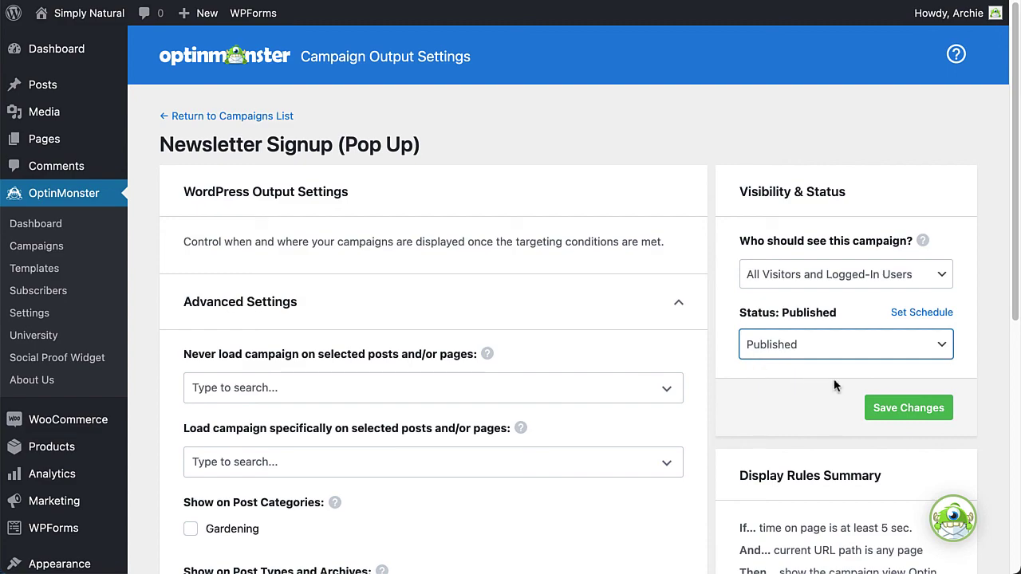
click(877, 408)
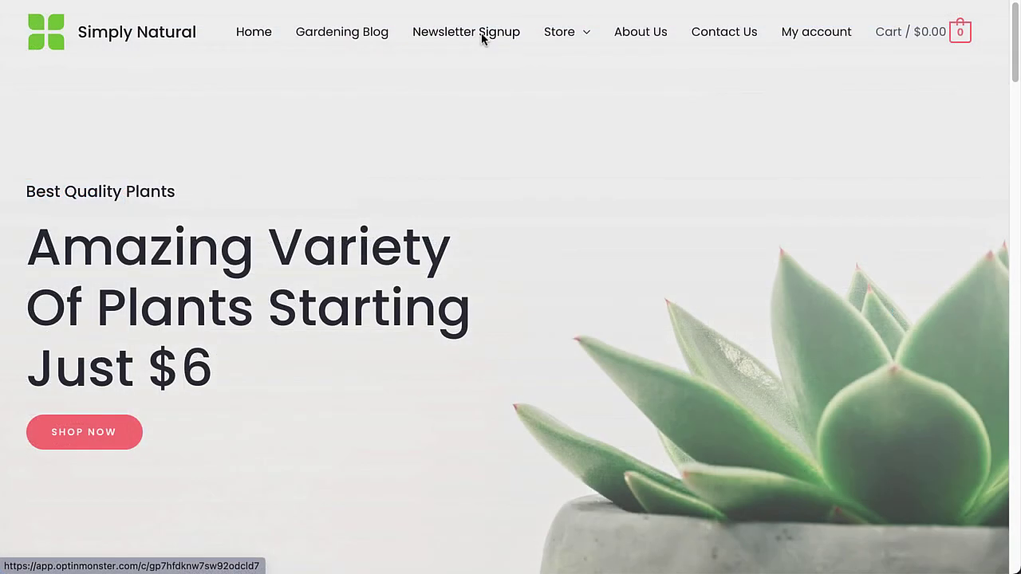
click(481, 36)
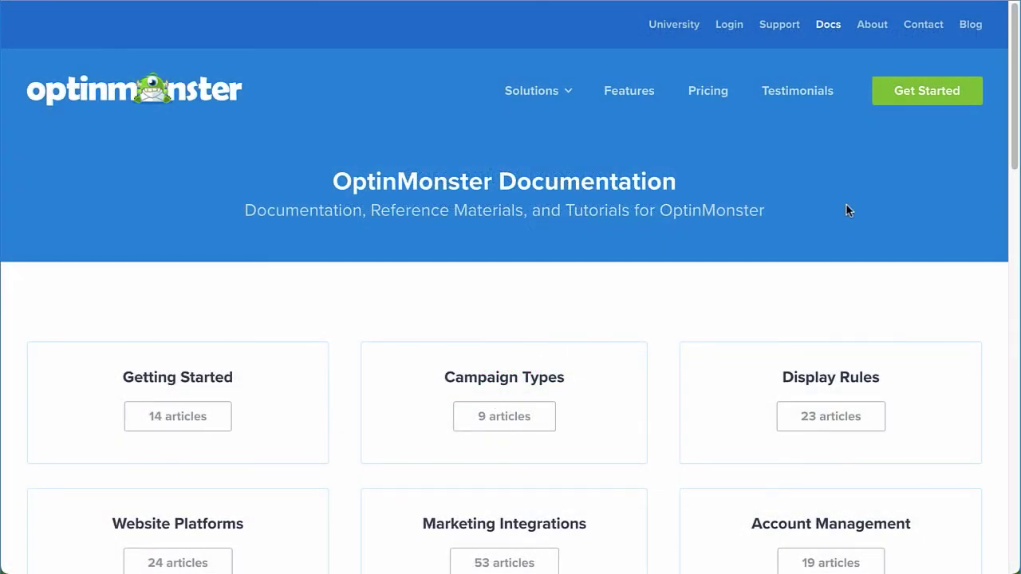
scroll(848, 209, down, 5)
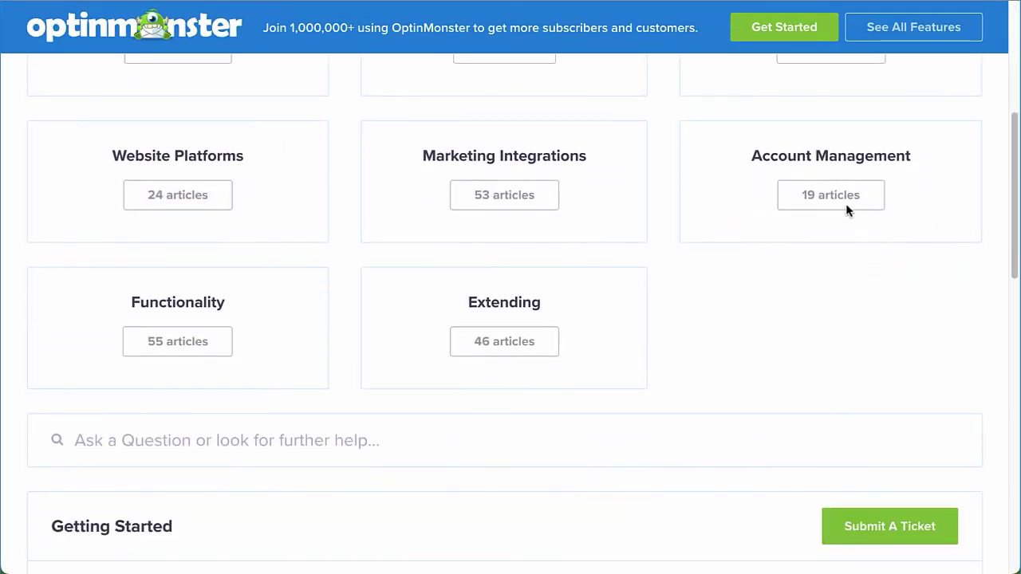